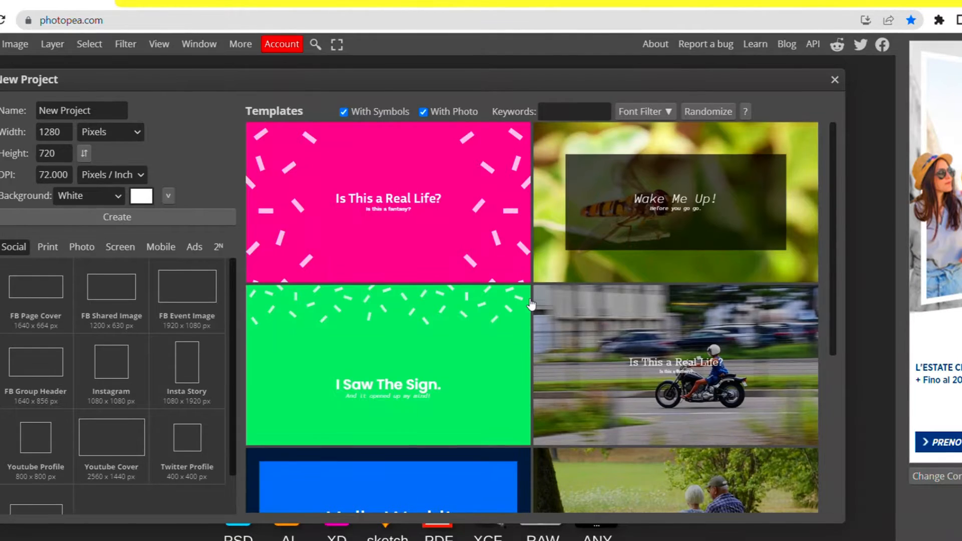
# Open the cyan flower template titled "Wake Me Up!" from the template gallery and close it again.
pyautogui.scroll(-10, 531, 303)
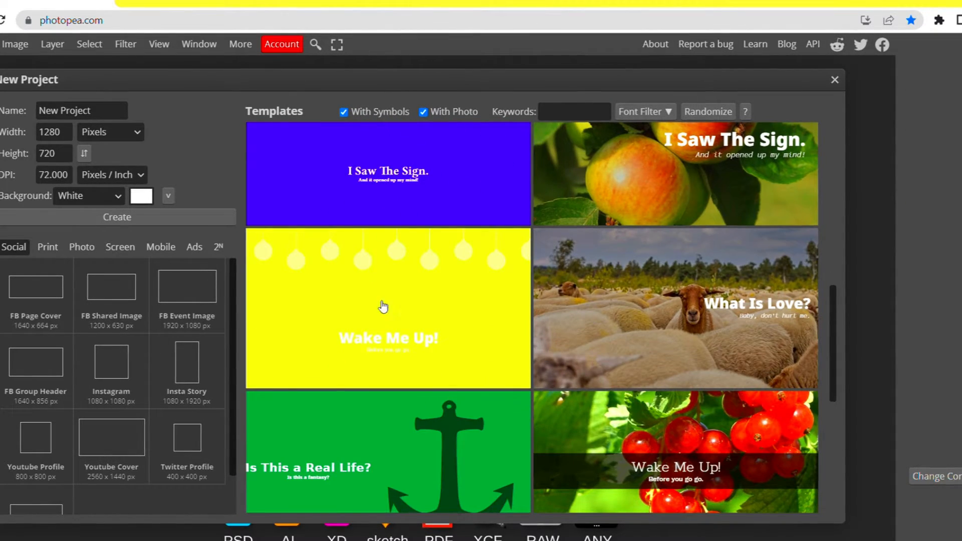
pyautogui.scroll(-4, 380, 307)
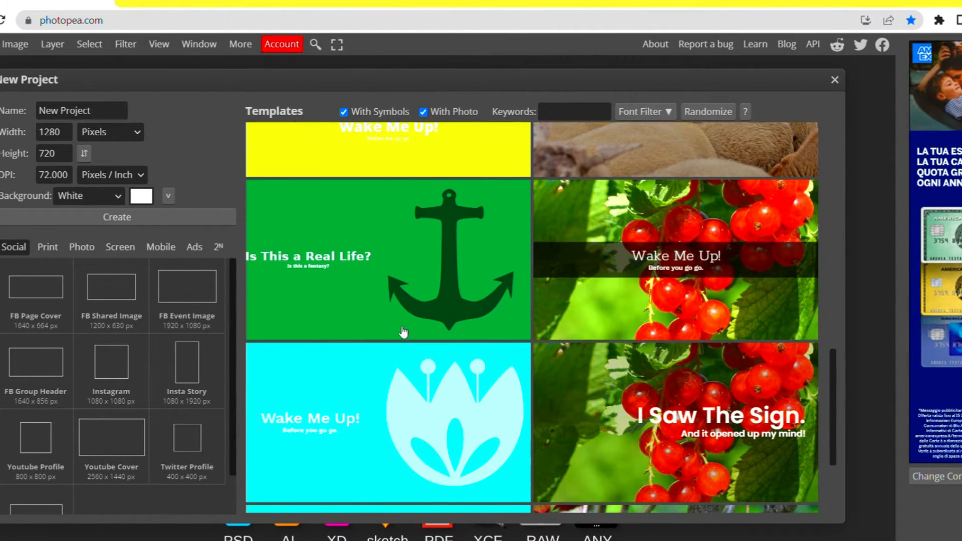
pyautogui.click(397, 429)
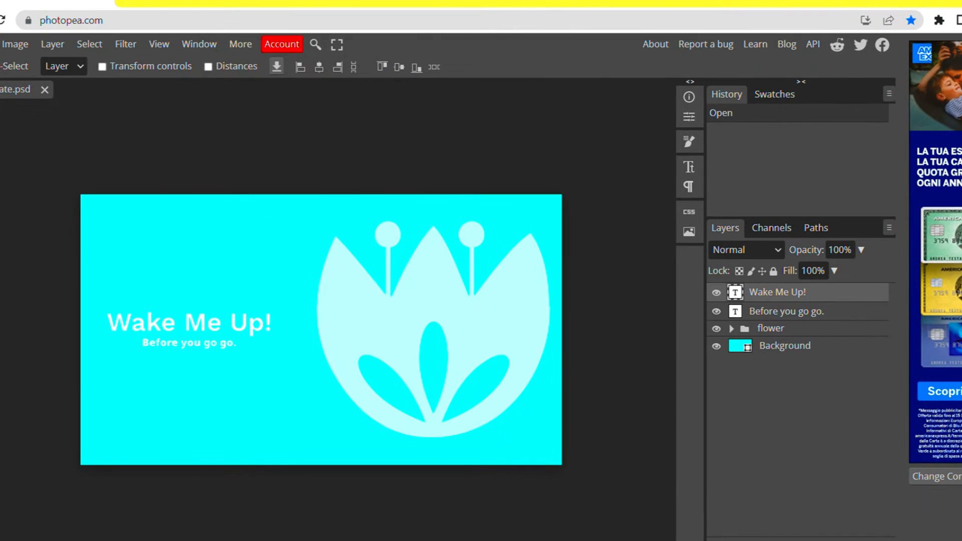
pyautogui.click(45, 91)
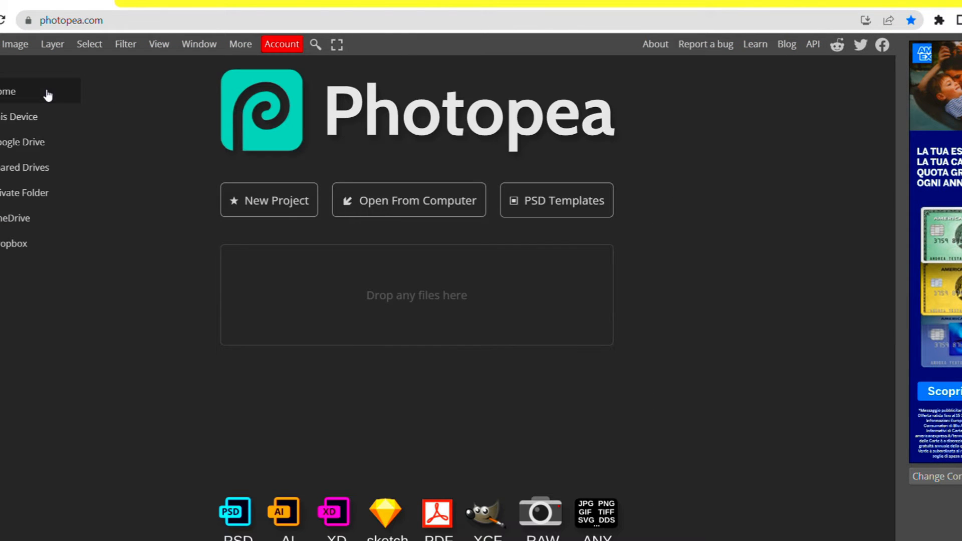
# Start a new project with a transparent background and a width of 1920 pixels.
pyautogui.click(274, 208)
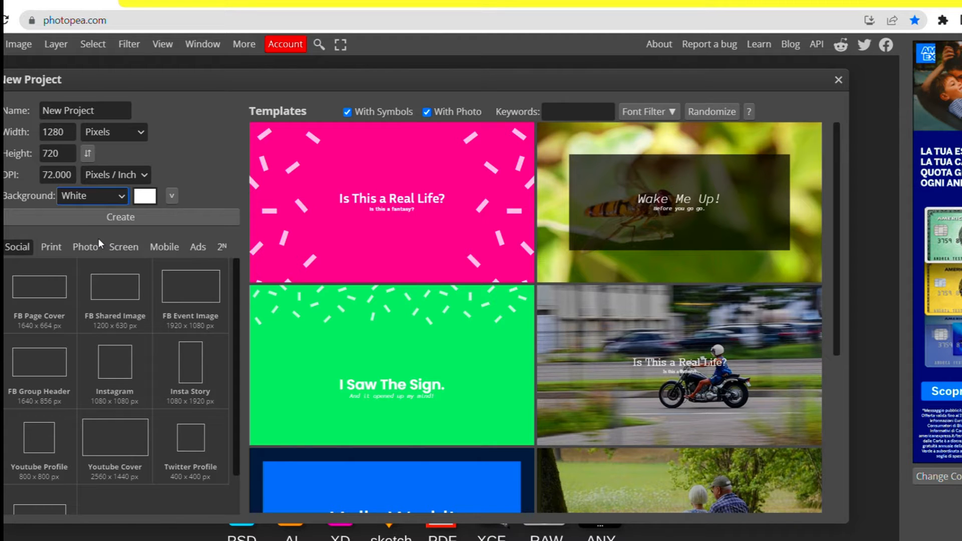
pyautogui.press('Down')
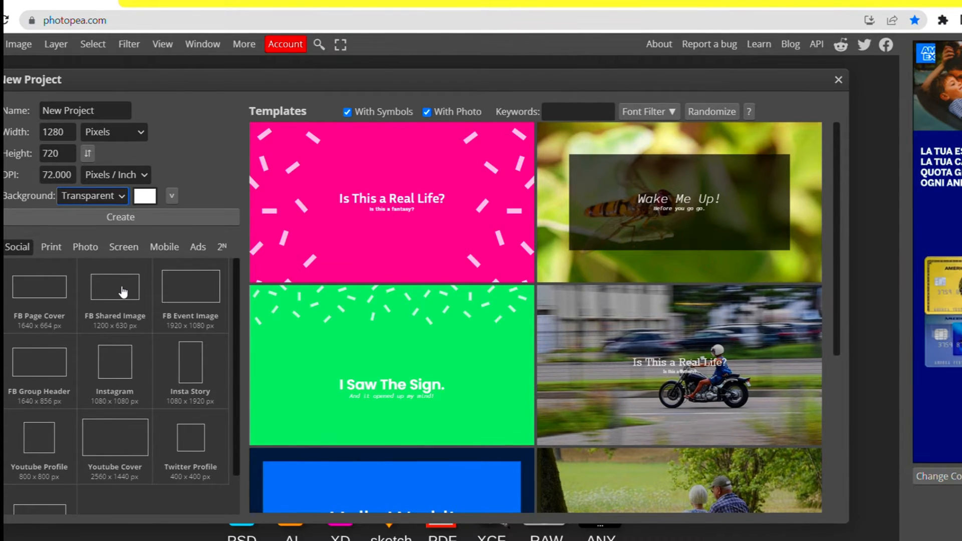
pyautogui.click(70, 139)
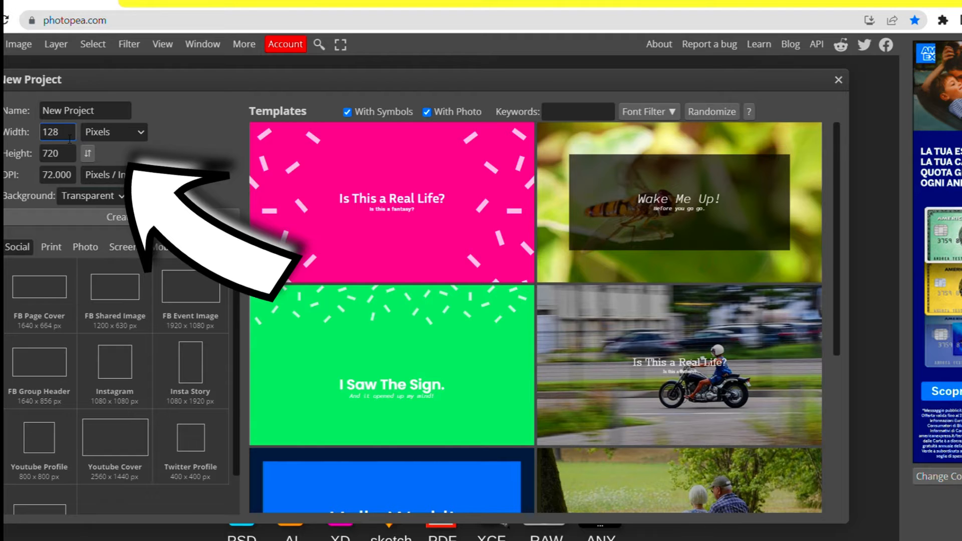
pyautogui.press('BackSpace')
pyautogui.press('BackSpace')
pyautogui.write('1')
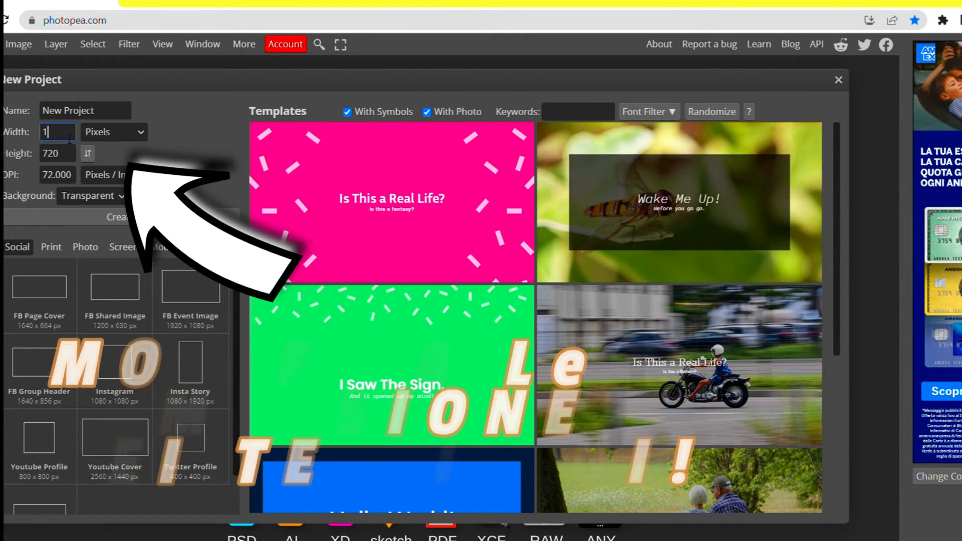
pyautogui.write('920')
pyautogui.press('Tab')
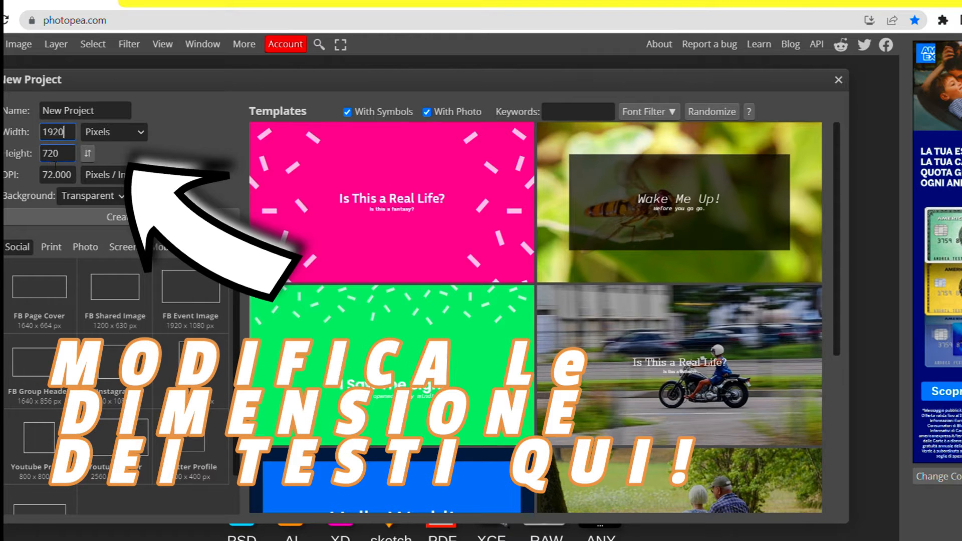
# Set the project height to 1080 pixels and create the document.
pyautogui.write('1080')
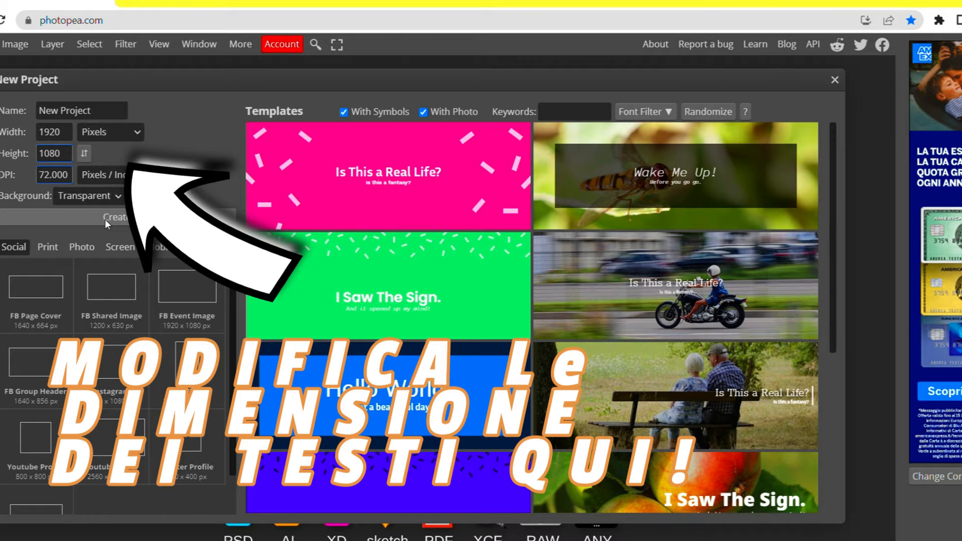
pyautogui.doubleClick(73, 158)
pyautogui.write('720')
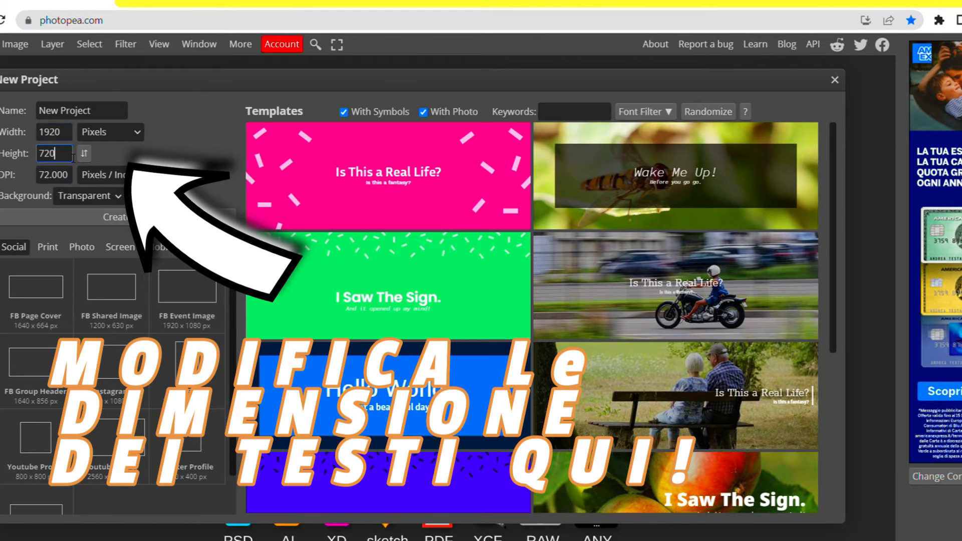
pyautogui.press('BackSpace')
pyautogui.write('1080')
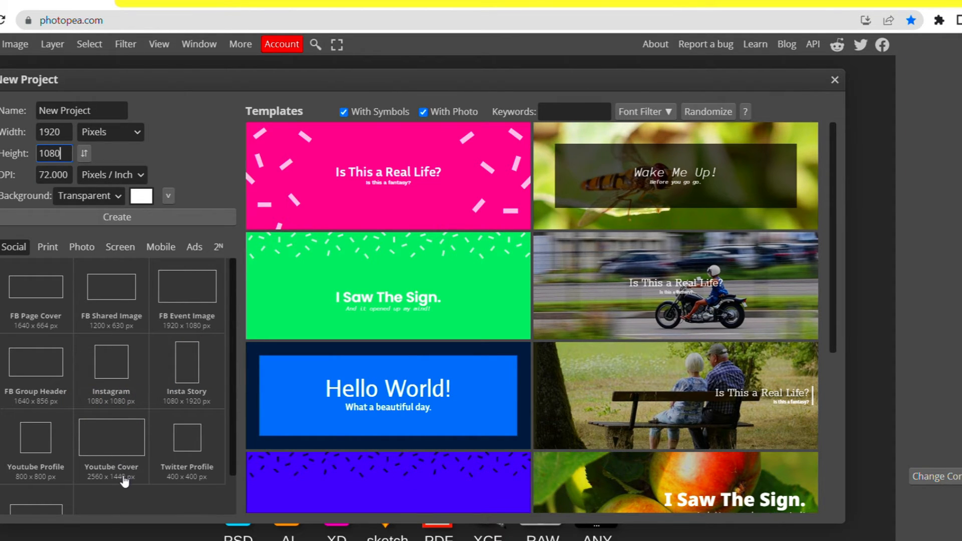
pyautogui.click(98, 218)
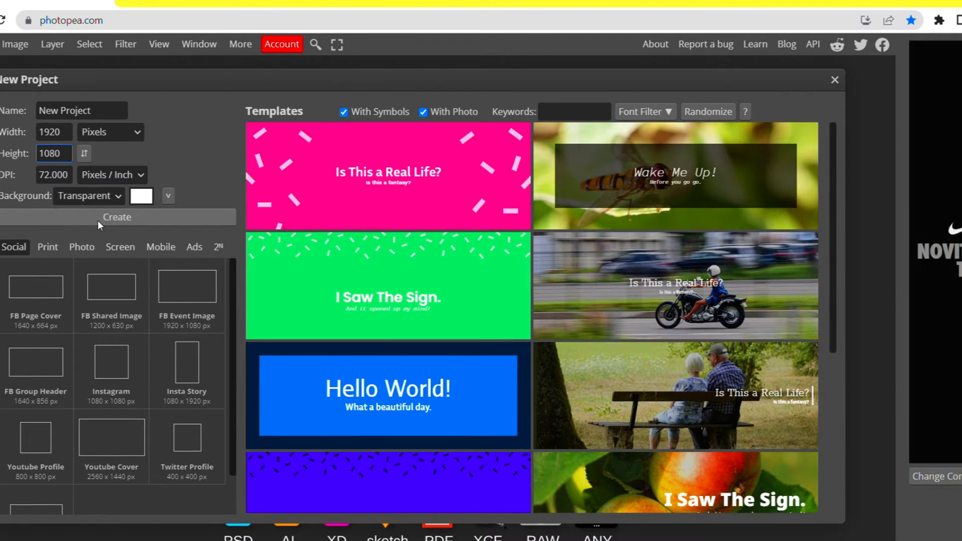
pyautogui.click(97, 218)
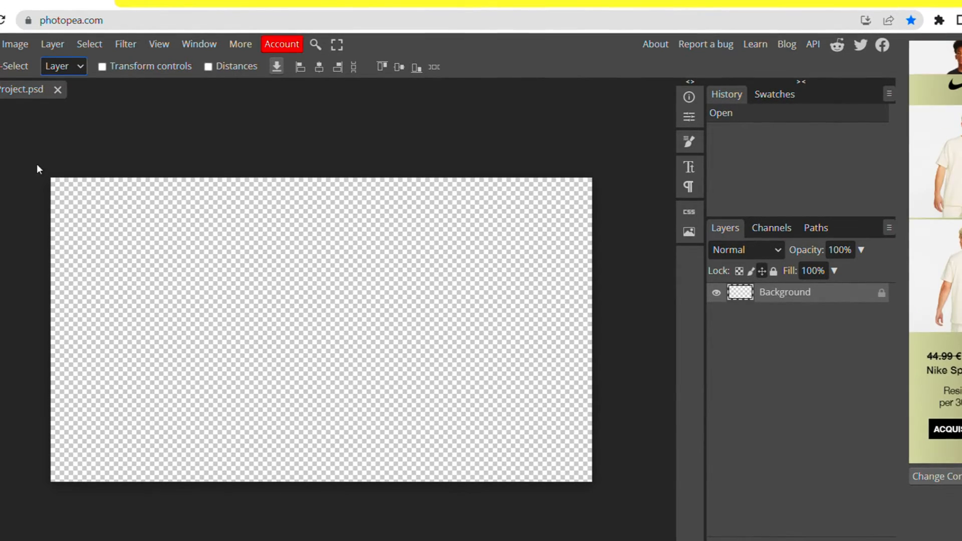
# Activate the horizontal Type Tool and choose Wendy One as its font.
pyautogui.press('t')
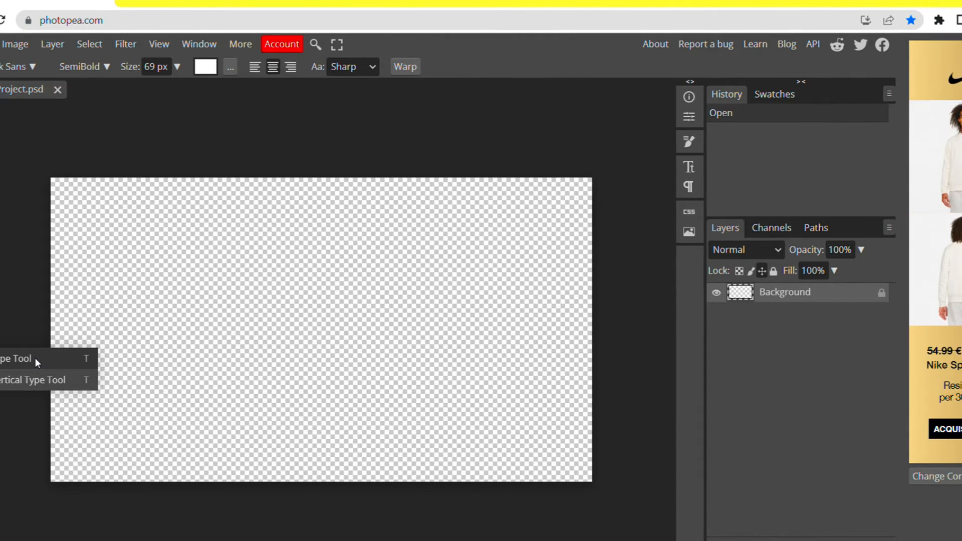
pyautogui.click(35, 358)
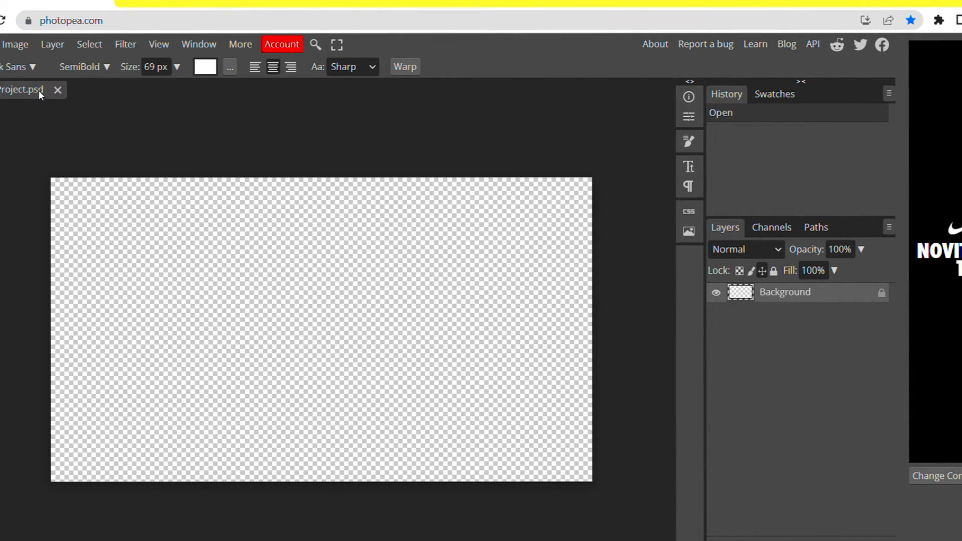
pyautogui.click(30, 67)
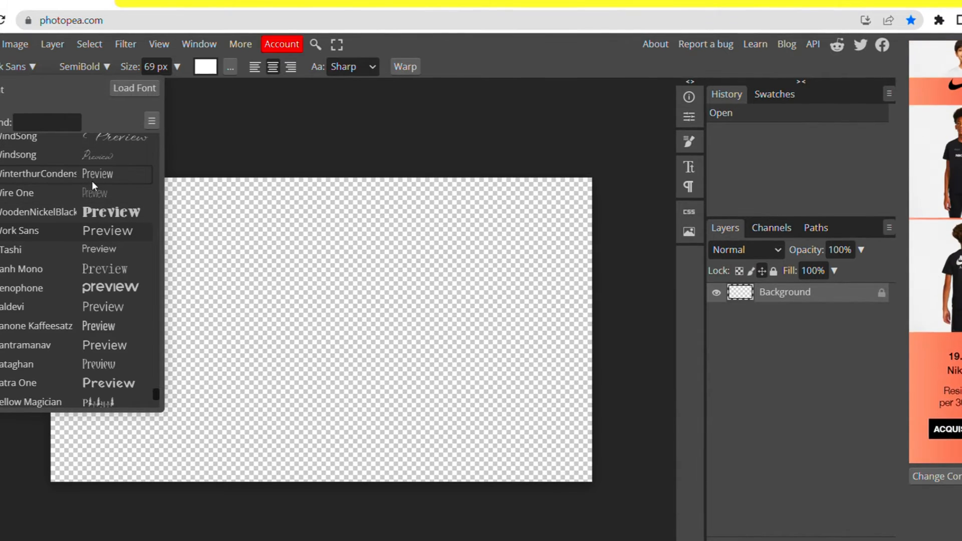
pyautogui.scroll(-5, 93, 186)
pyautogui.scroll(-2, 92, 196)
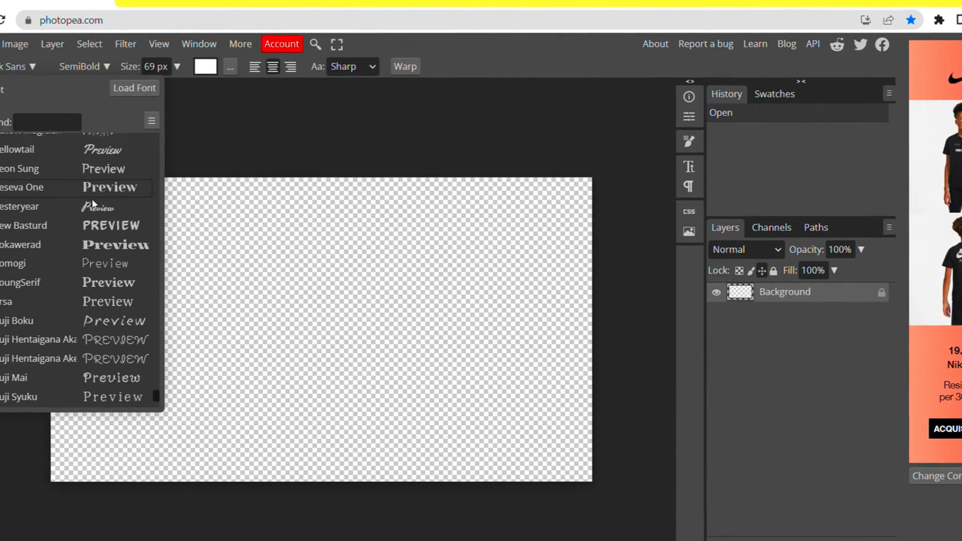
pyautogui.scroll(4, 92, 199)
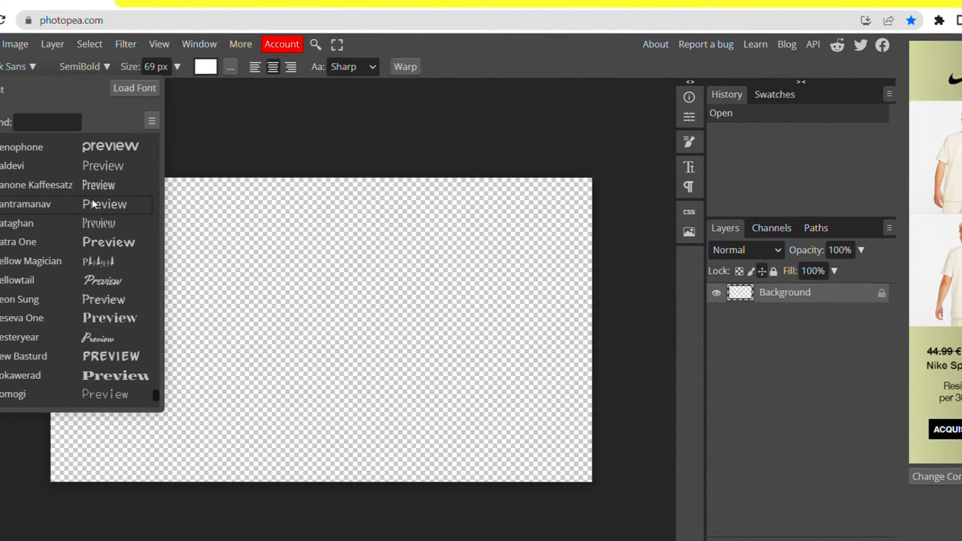
pyautogui.scroll(2, 92, 200)
pyautogui.scroll(2, 104, 199)
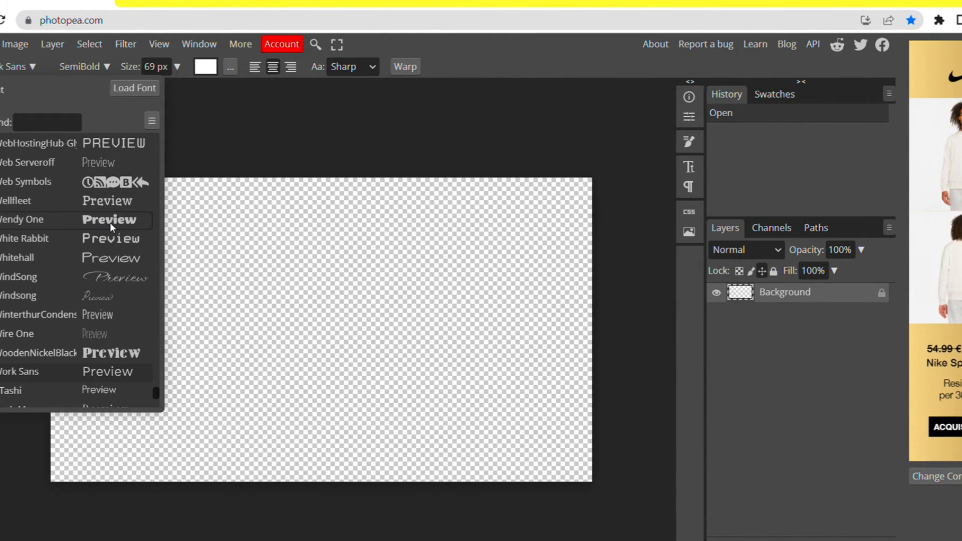
pyautogui.click(110, 222)
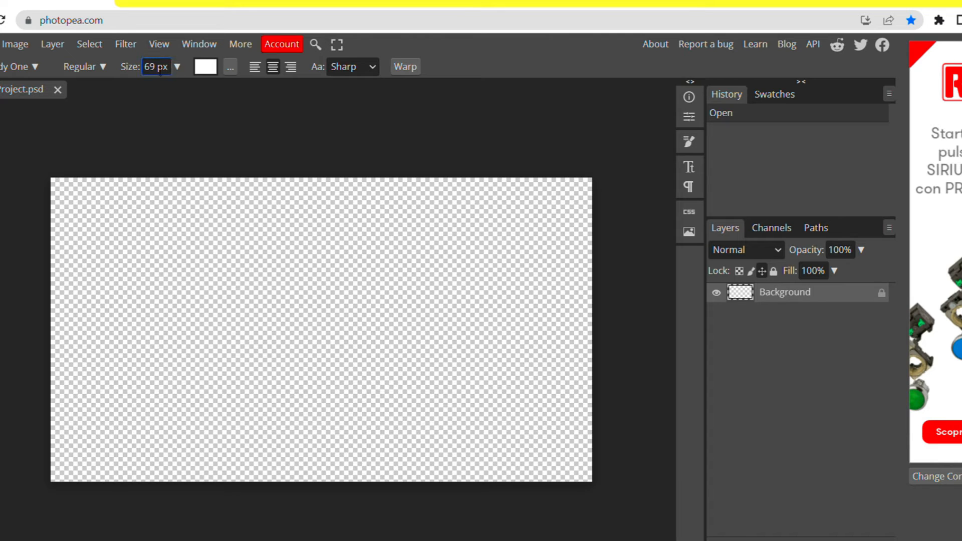
# Set the text size to 250 px and the text colour to a slightly darkened pure green.
pyautogui.press('BackSpace')
pyautogui.press('BackSpace')
pyautogui.click(212, 72)
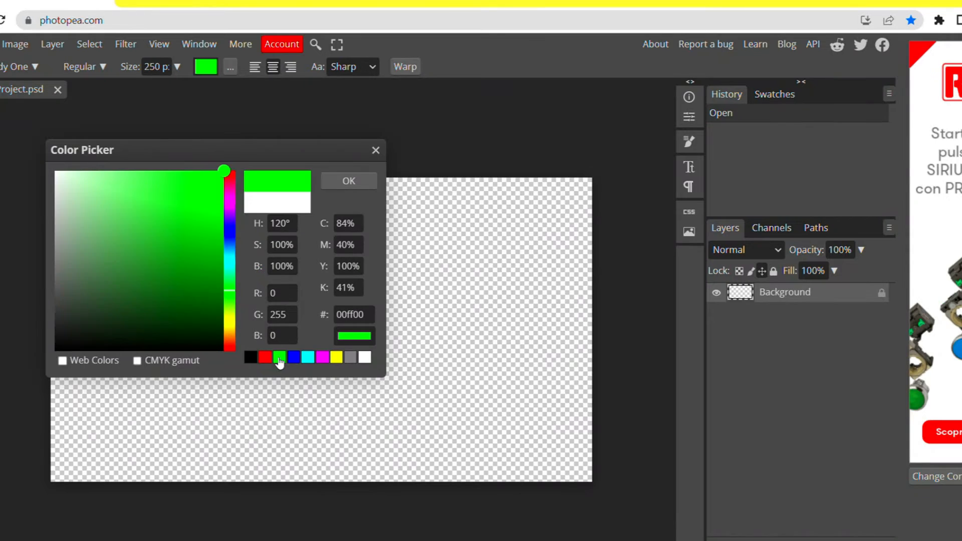
pyautogui.click(211, 235)
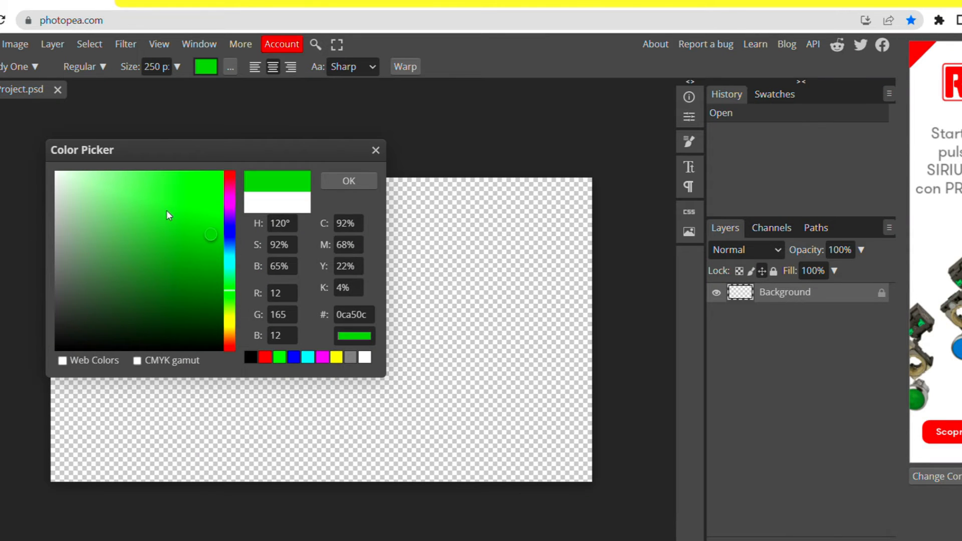
pyautogui.click(354, 316)
pyautogui.moveTo(373, 315); pyautogui.dragTo(341, 319)
pyautogui.click(363, 188)
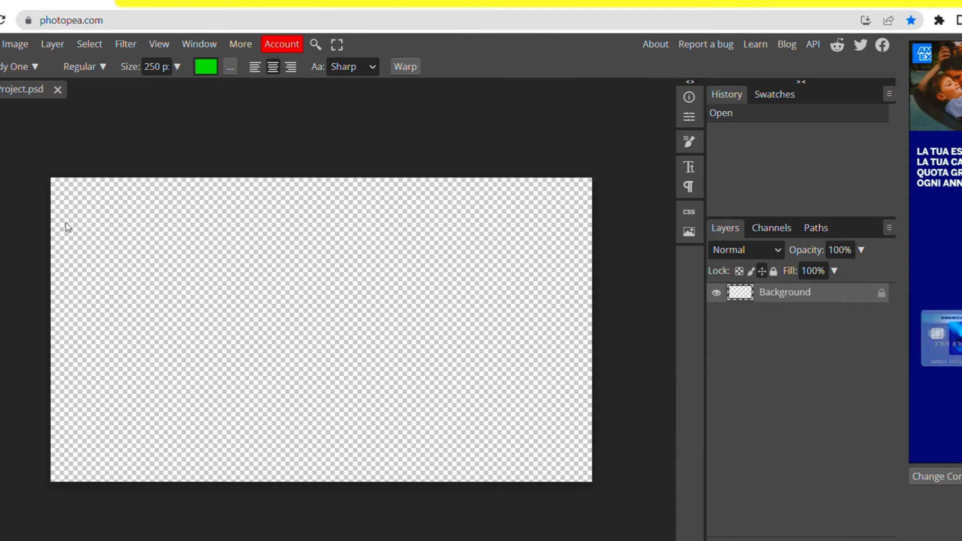
# Start a text layer in the canvas's upper-left area, enter USARE and shift the text right so it fits inside the canvas.
pyautogui.click(64, 250)
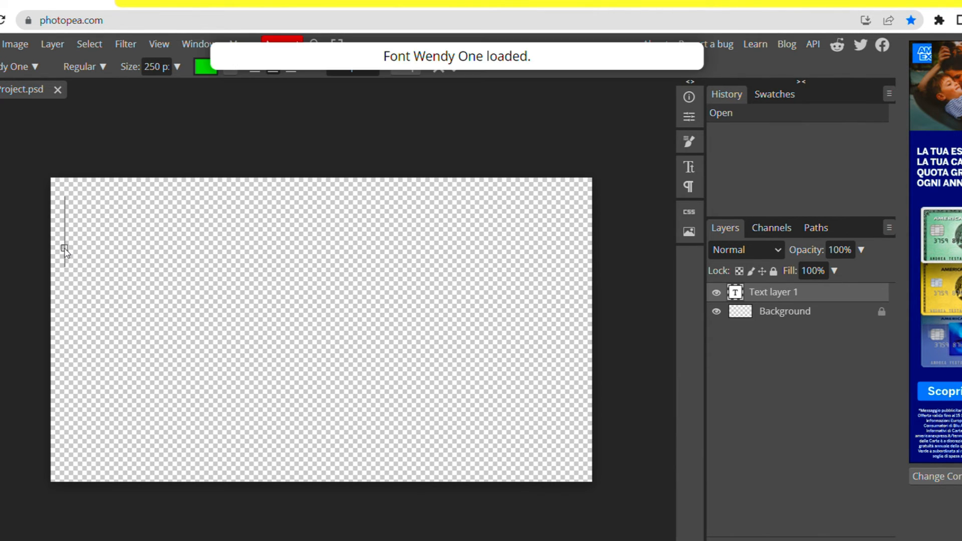
pyautogui.write('USA')
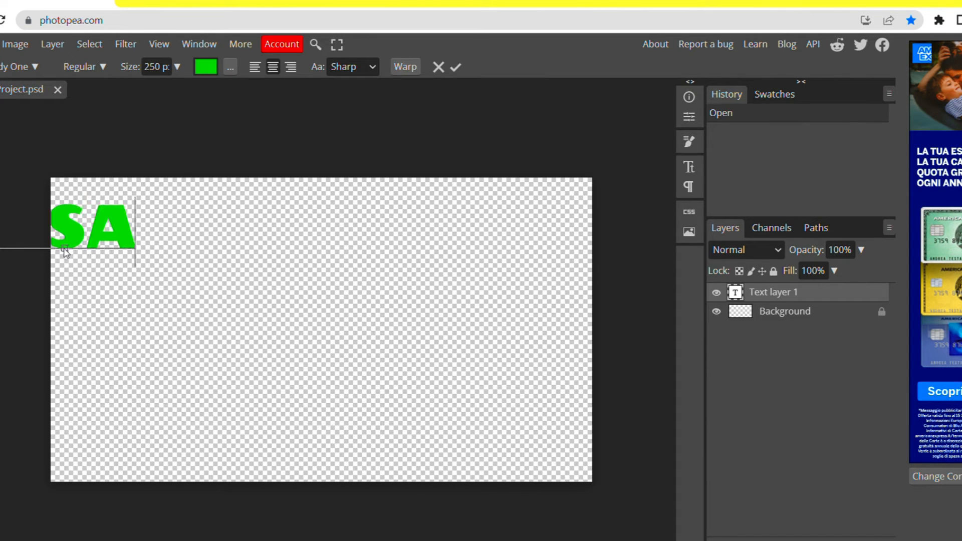
pyautogui.moveTo(79, 301); pyautogui.dragTo(207, 306)
pyautogui.write('RE')
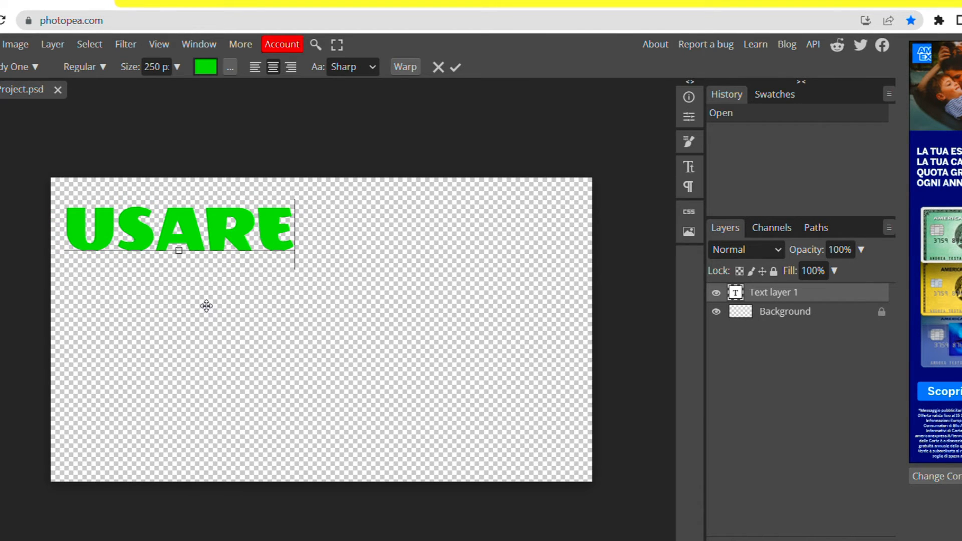
# Replace the word USARE with AL POSTO DI on the first line and PHOTOSHOP on the second.
pyautogui.press('BackSpace')
pyautogui.press('BackSpace')
pyautogui.press('BackSpace')
pyautogui.press('BackSpace')
pyautogui.press('BackSpace')
pyautogui.write('AL POS')
pyautogui.write('TO DI')
pyautogui.press('Return')
pyautogui.write('PH')
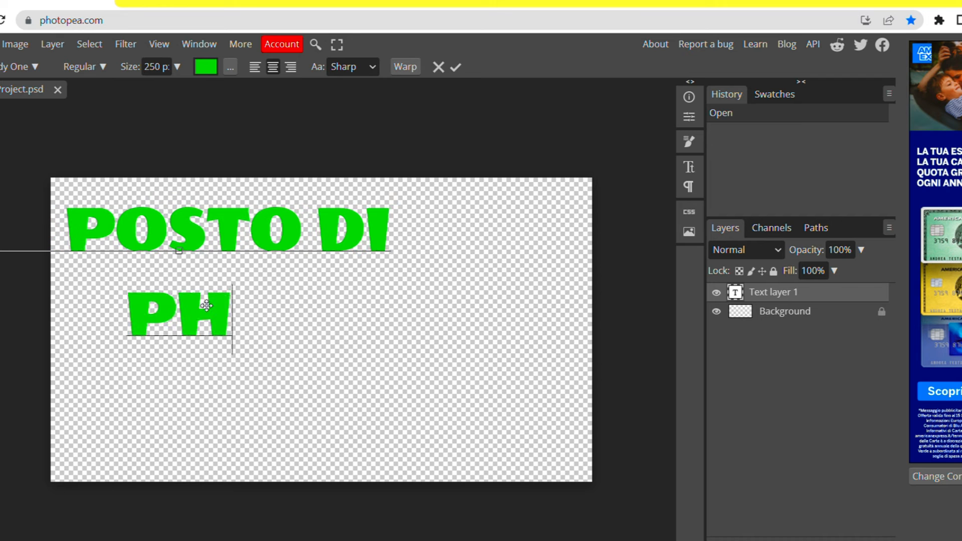
pyautogui.write('OTOSHOP')
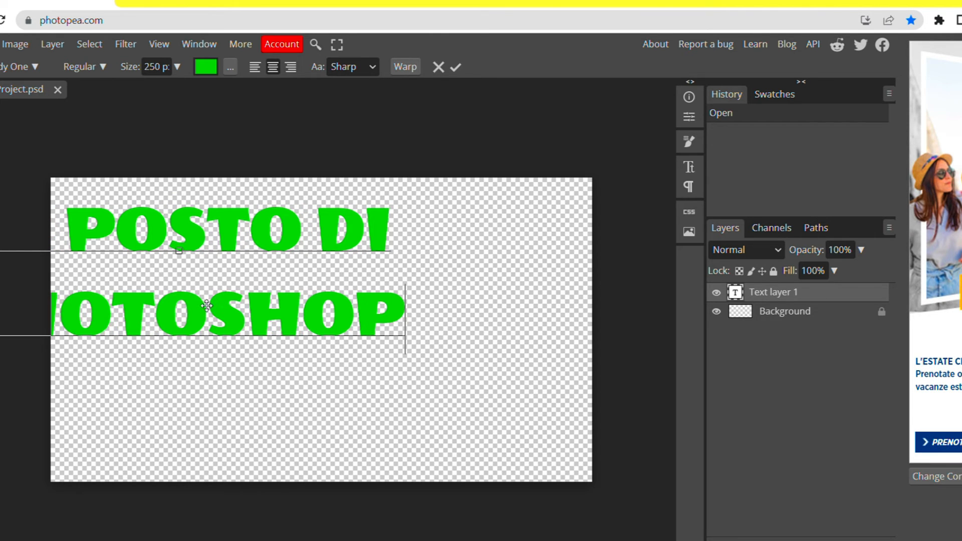
# Move the text block right until it is roughly centred on the canvas and add a third line reading C'E PHOTOPEA!
pyautogui.moveTo(313, 466); pyautogui.dragTo(439, 406)
pyautogui.press('Return')
pyautogui.write("C'E PHOTOPE")
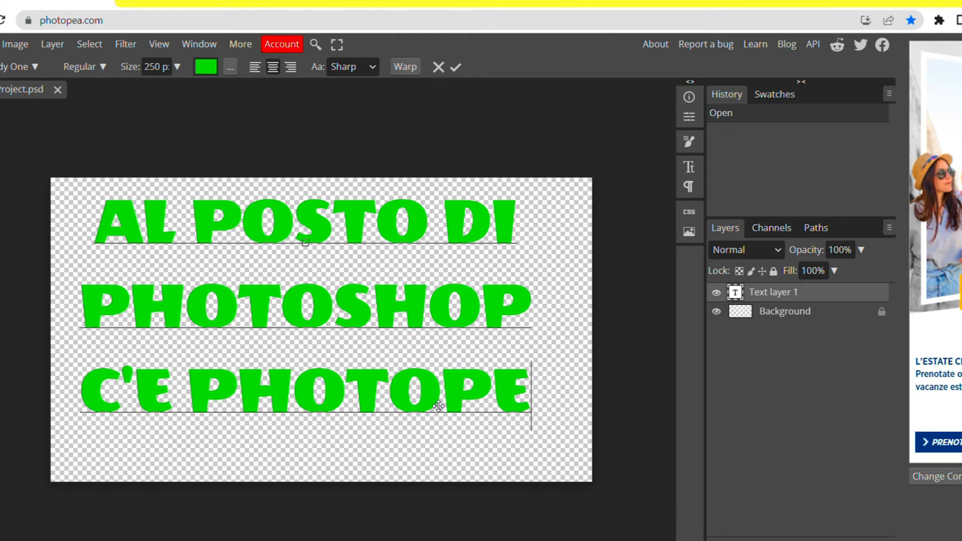
pyautogui.write('A!')
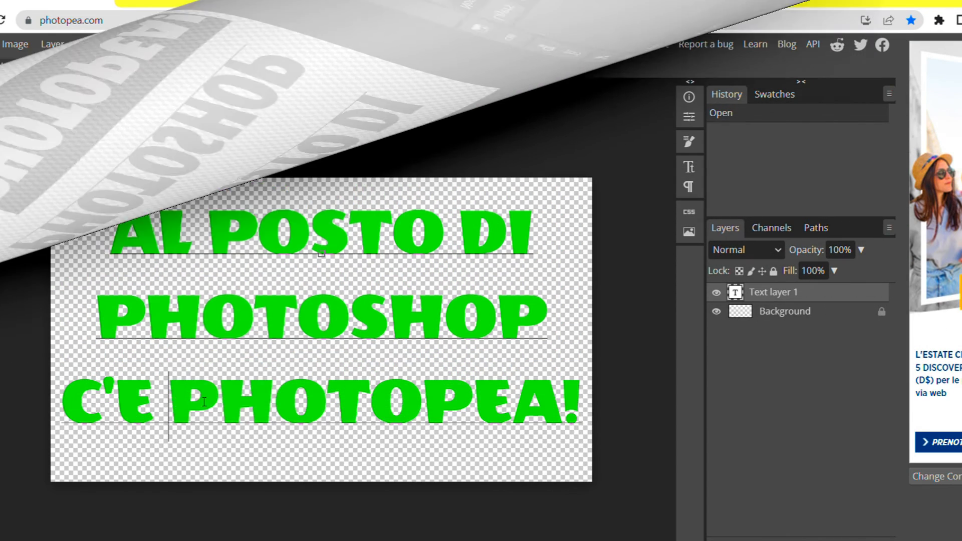
# Change the font of PHOTOPEA! on the third line to Work Sans.
pyautogui.moveTo(168, 415); pyautogui.dragTo(585, 415)
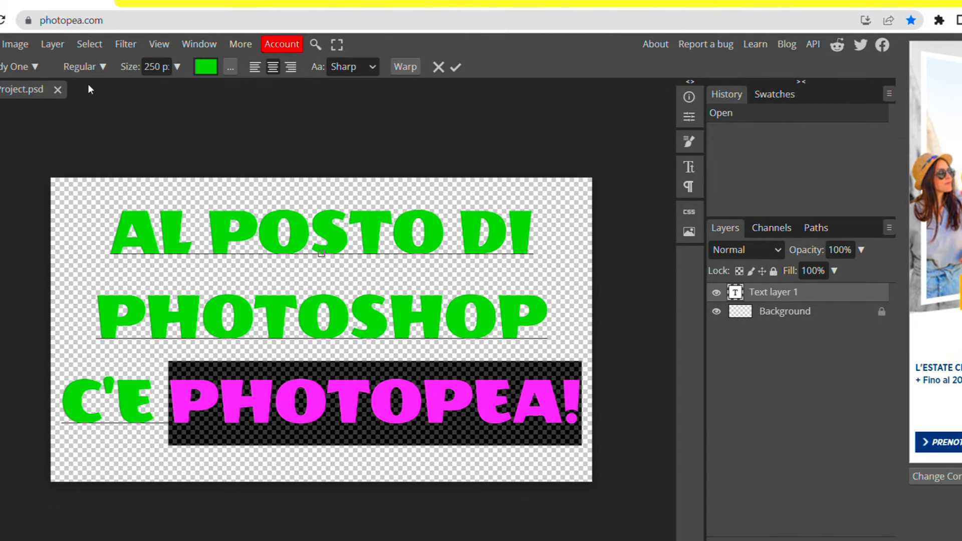
pyautogui.click(38, 67)
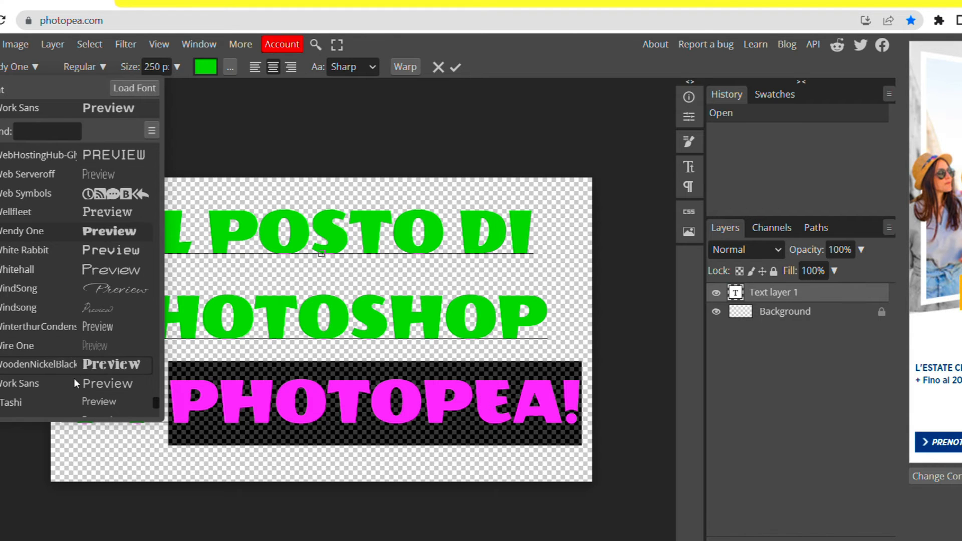
pyautogui.scroll(-3, 59, 249)
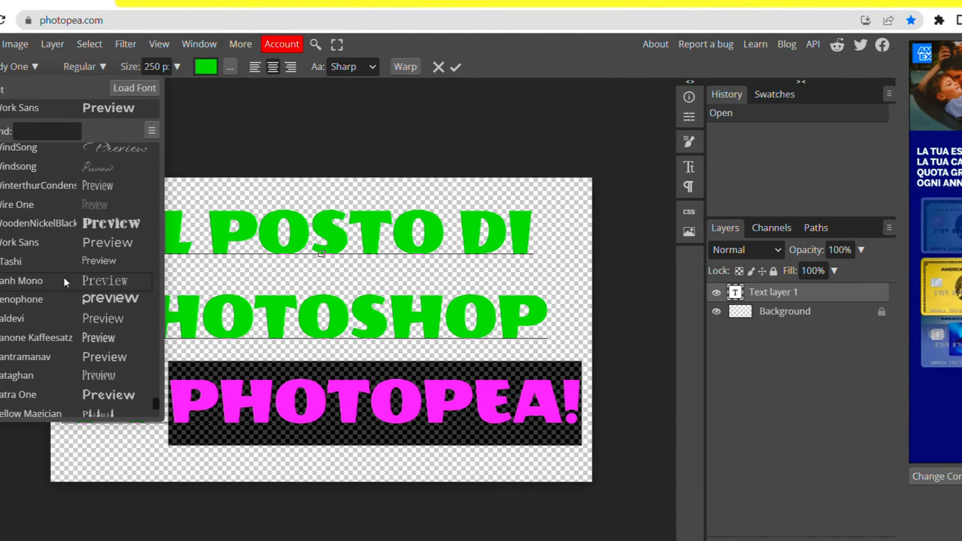
pyautogui.click(60, 242)
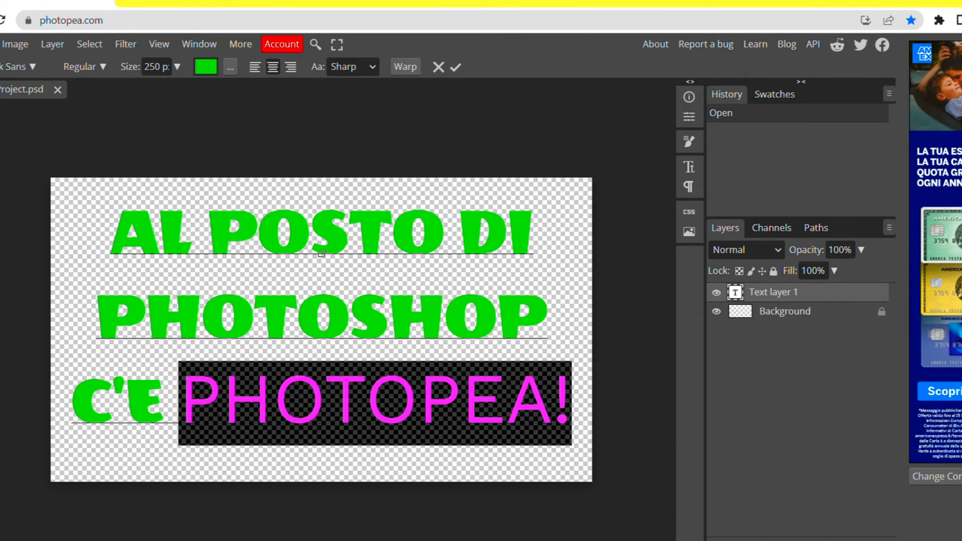
# Add a Bevel and Emboss effect with Contour enabled to the text layer's blending options.
pyautogui.click(217, 411)
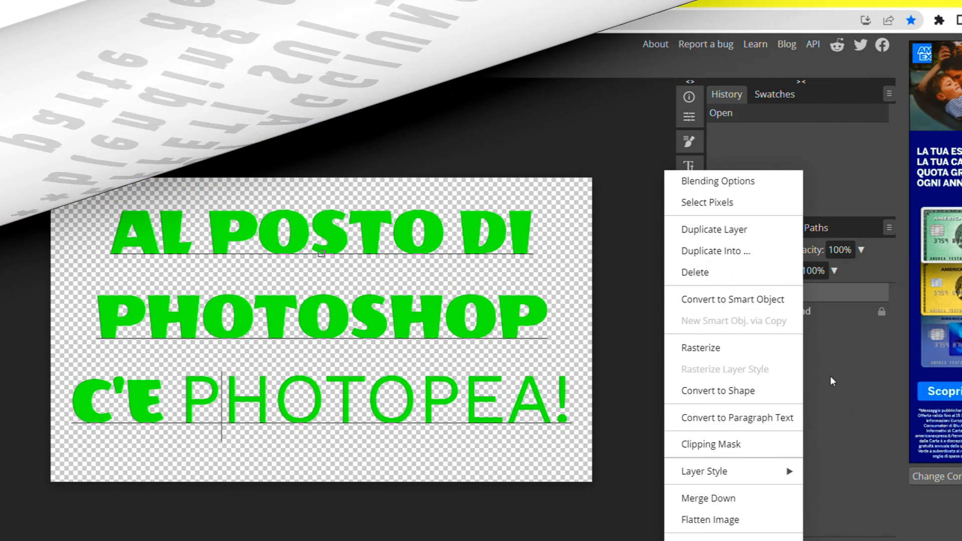
pyautogui.click(692, 181)
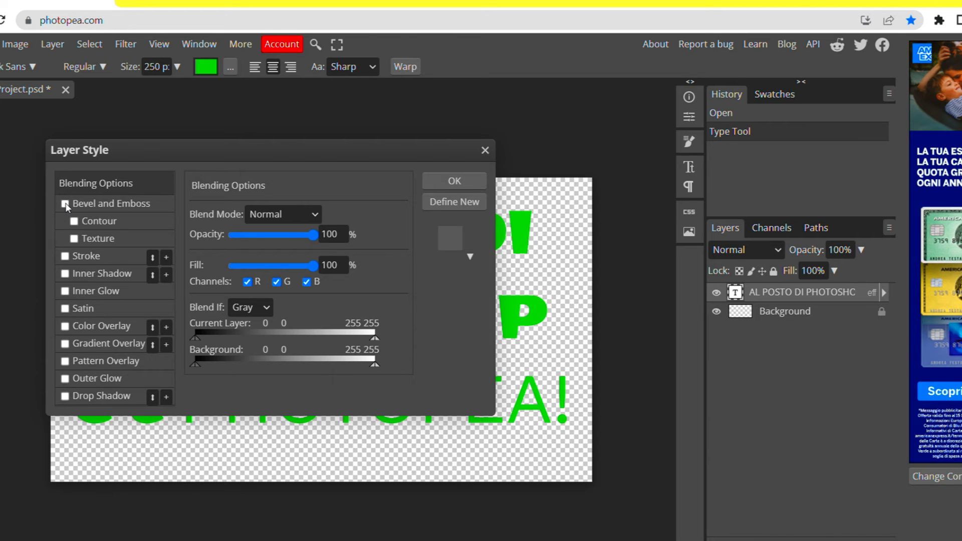
pyautogui.click(65, 204)
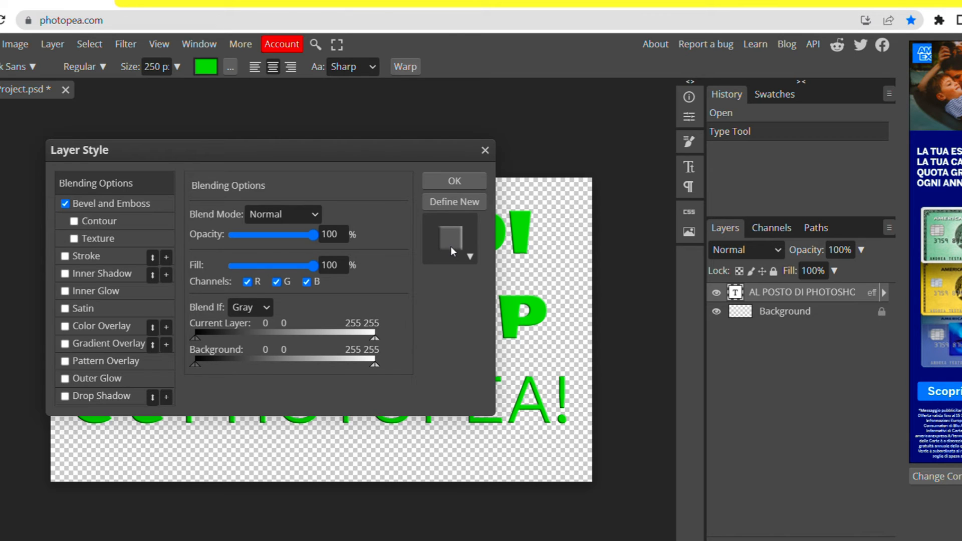
pyautogui.click(74, 221)
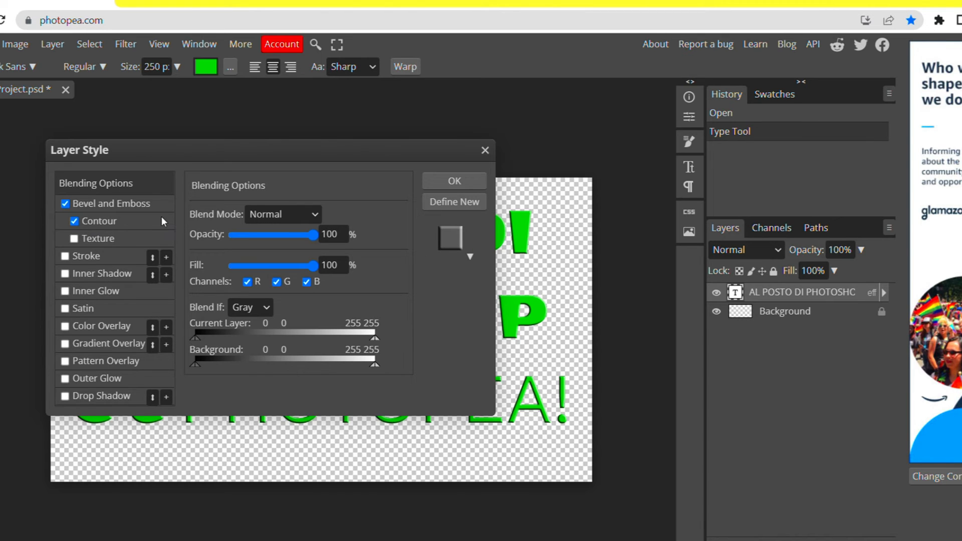
# Set the Bevel and Emboss shadow colour, the one in Multiply mode, to blue.
pyautogui.click(161, 203)
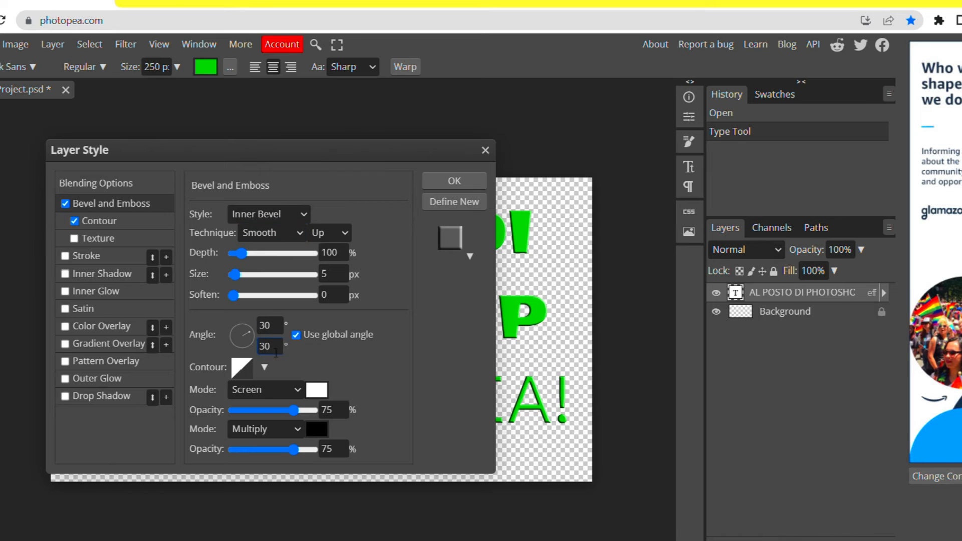
pyautogui.click(318, 429)
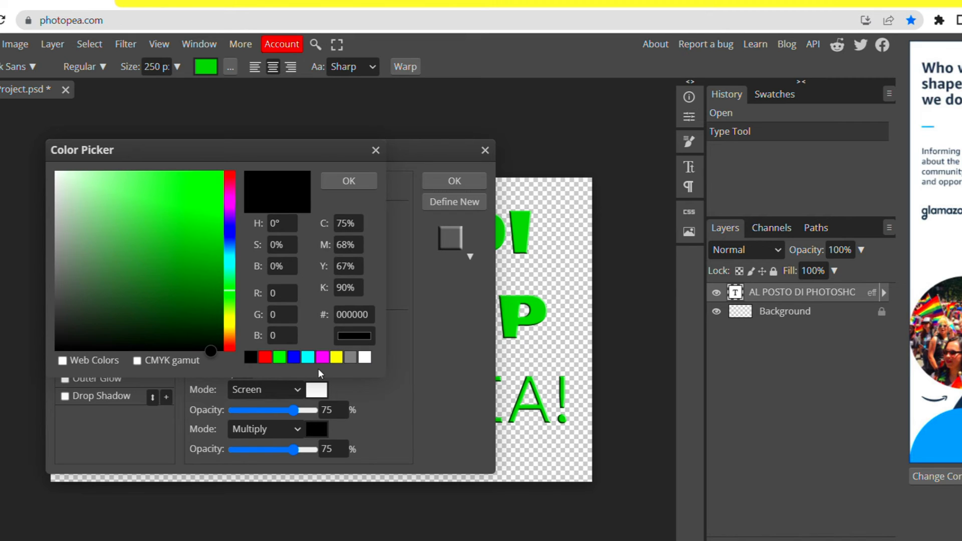
pyautogui.click(294, 357)
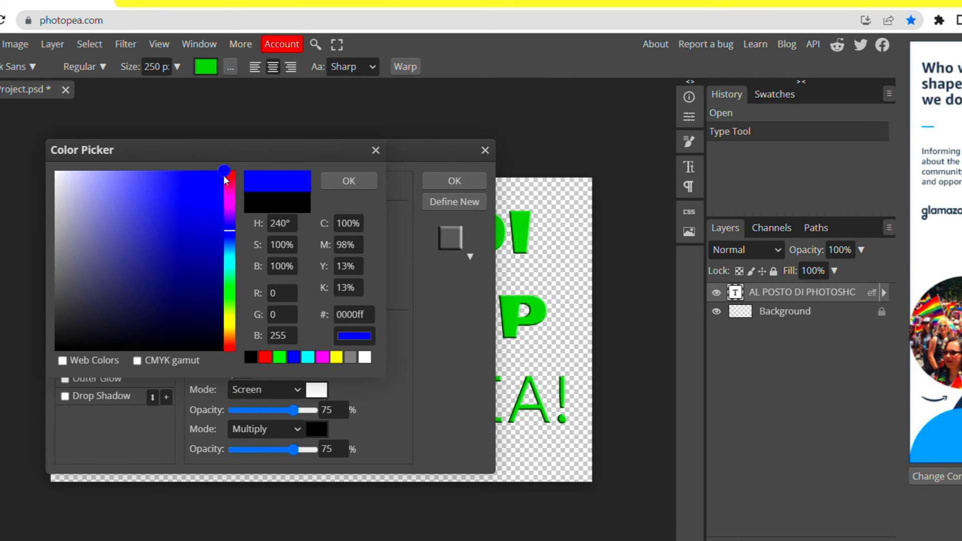
pyautogui.moveTo(223, 175)
pyautogui.mouseDown()
pyautogui.moveTo(204, 177)
pyautogui.moveTo(216, 181)
pyautogui.mouseUp()
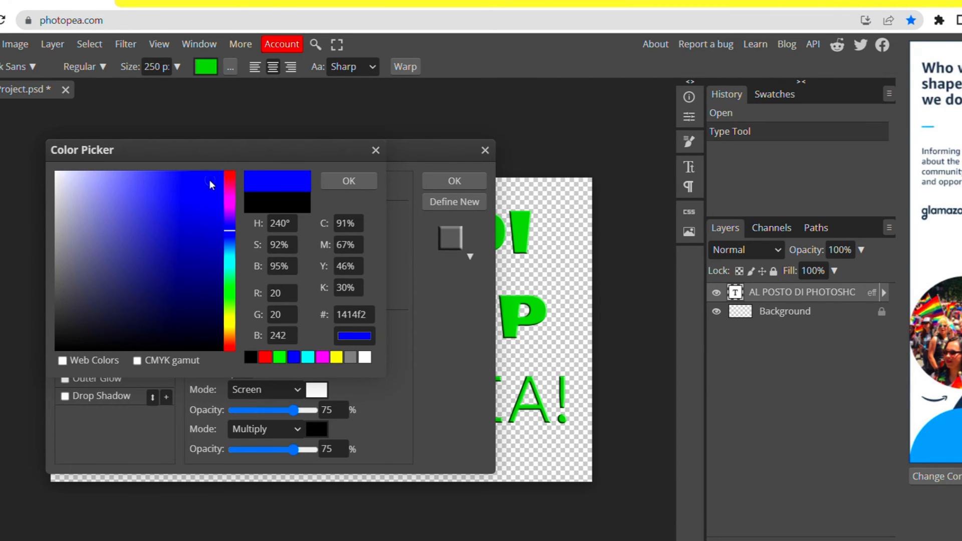
pyautogui.click(345, 185)
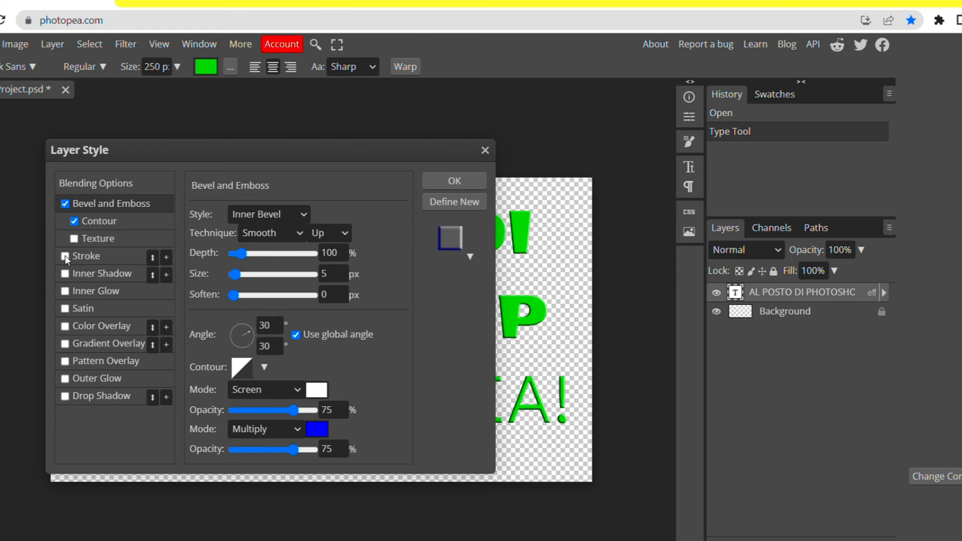
# Add a Stroke effect to the text and set its colour to white (ffffff).
pyautogui.click(129, 256)
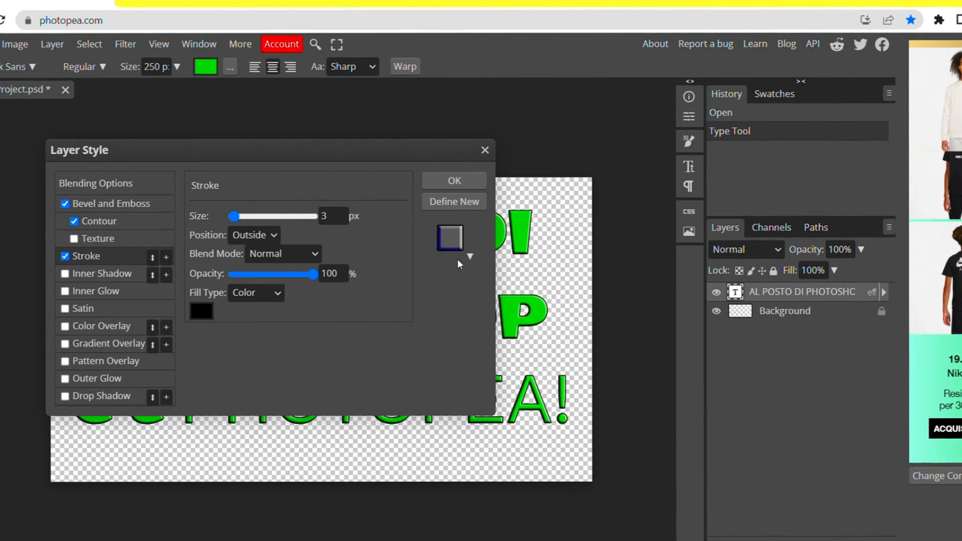
pyautogui.click(199, 311)
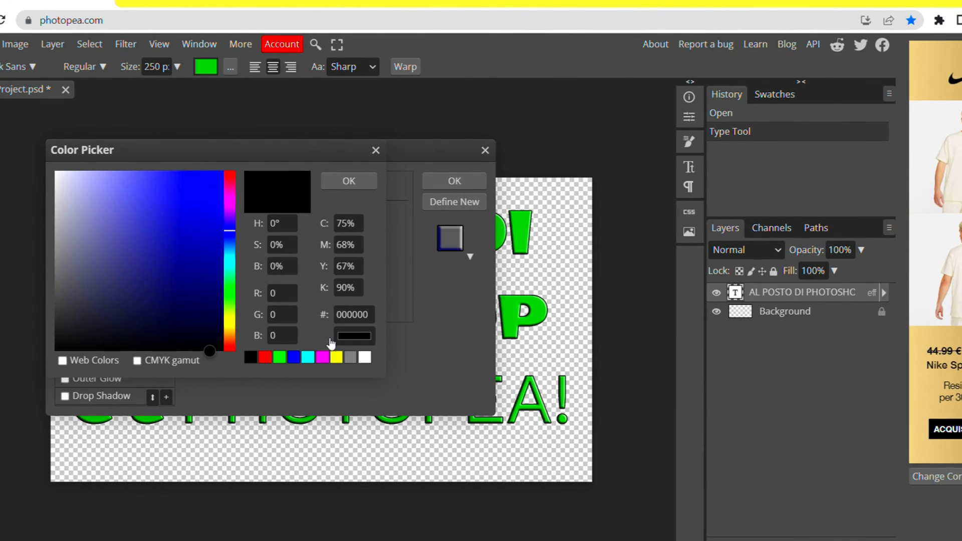
pyautogui.click(365, 357)
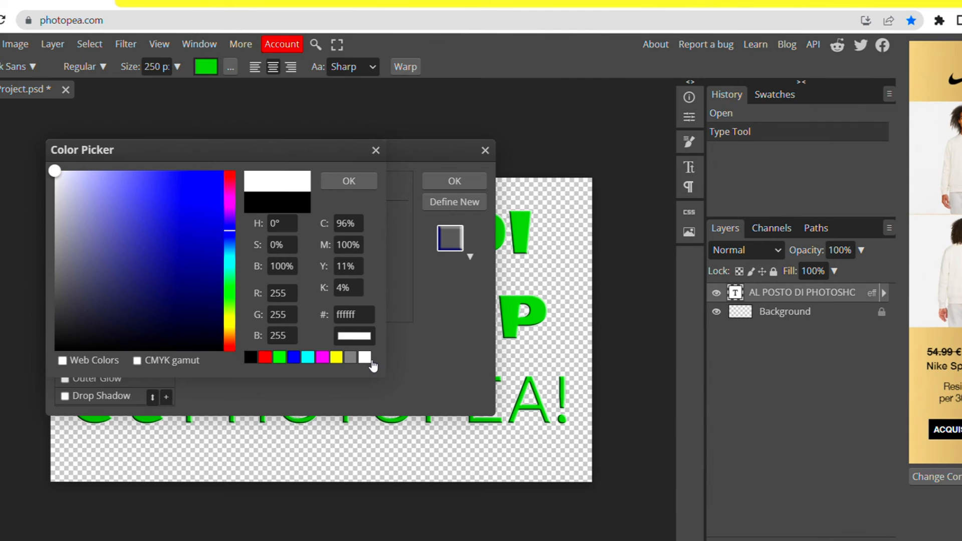
pyautogui.click(339, 186)
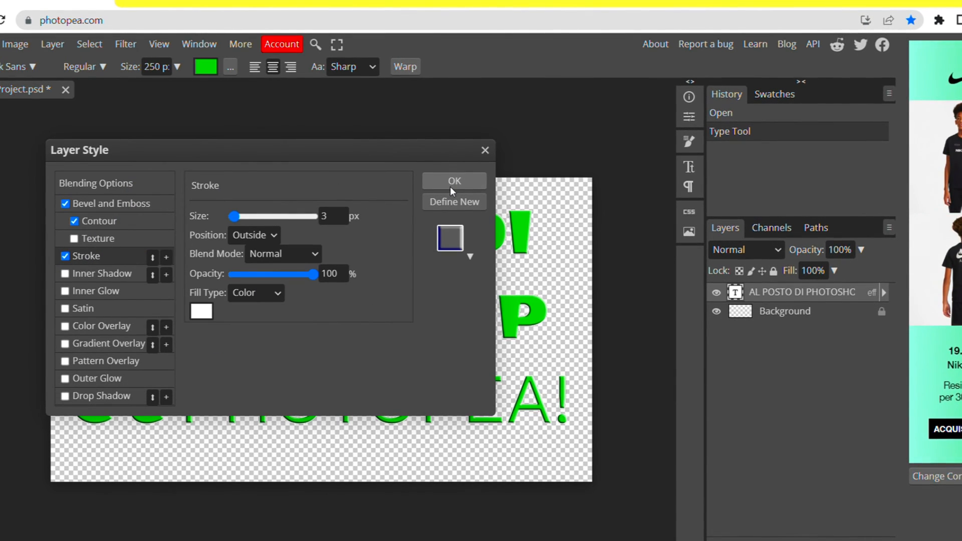
# Add a Drop Shadow to the text, set its colour to magenta (ff00ff) and apply the layer style.
pyautogui.click(65, 397)
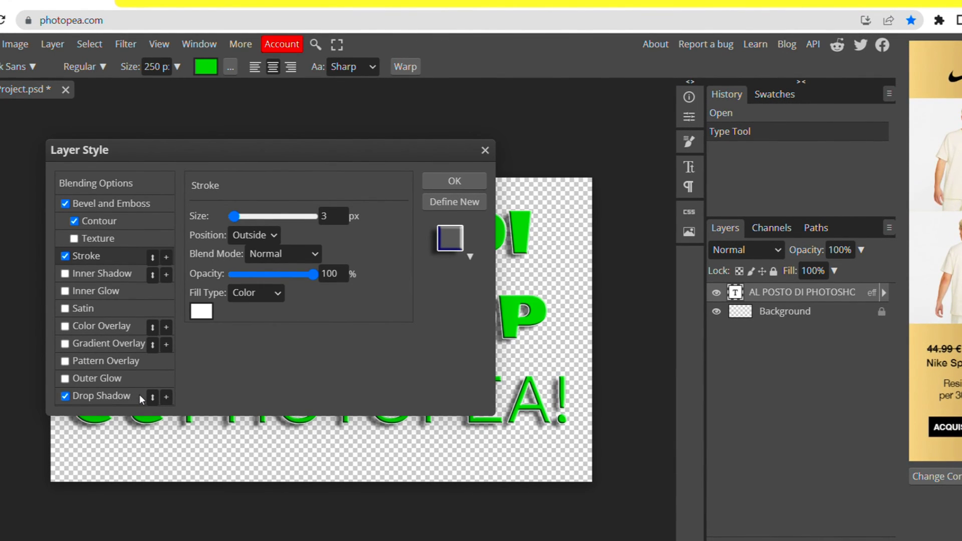
pyautogui.click(139, 395)
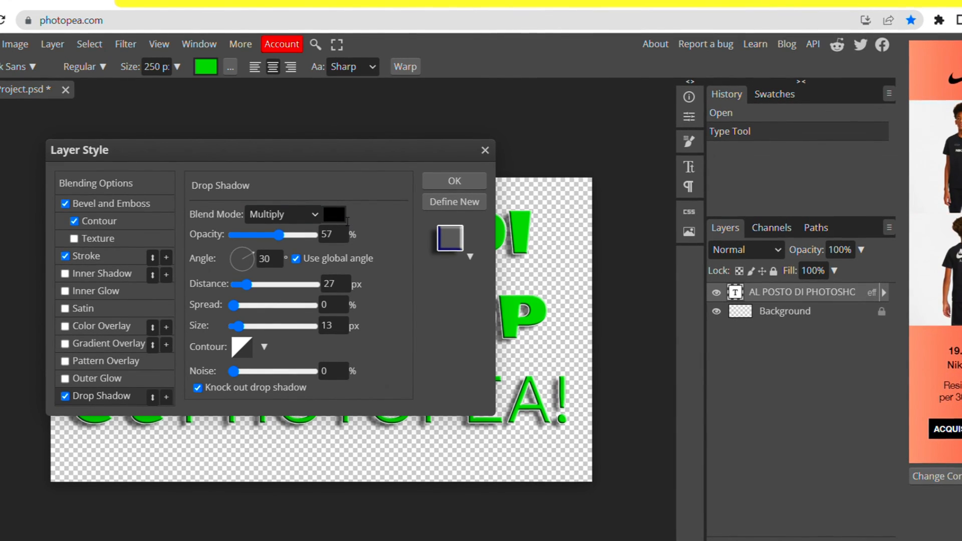
pyautogui.click(343, 216)
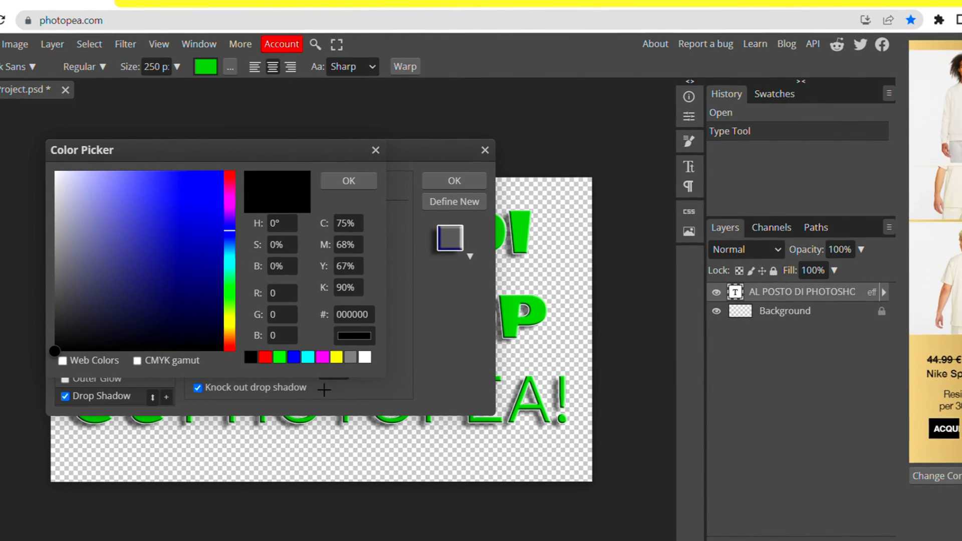
pyautogui.click(323, 358)
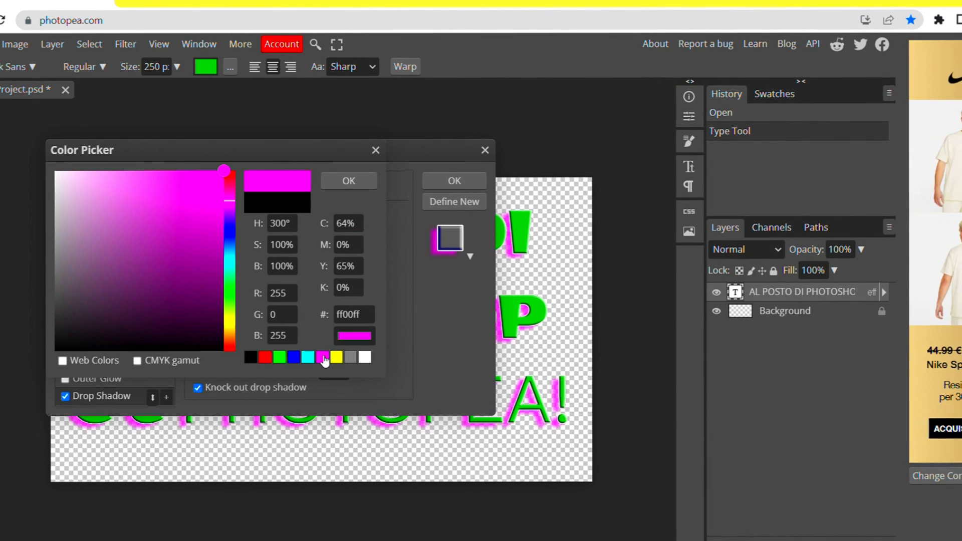
pyautogui.click(356, 174)
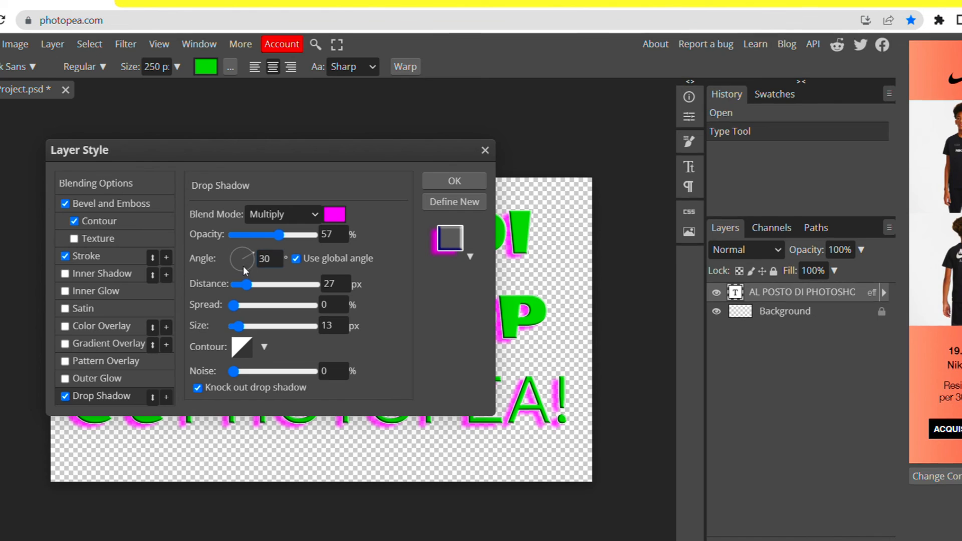
pyautogui.click(279, 264)
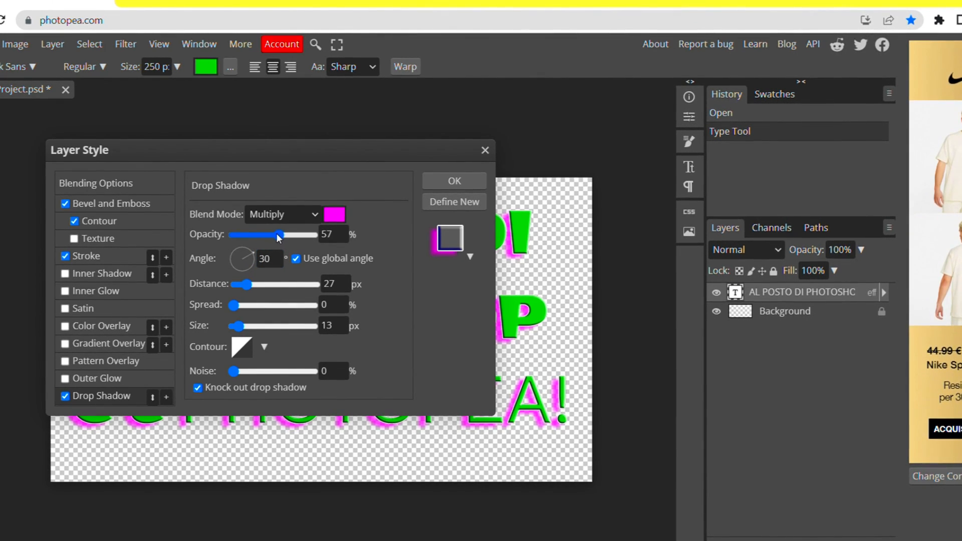
pyautogui.click(462, 184)
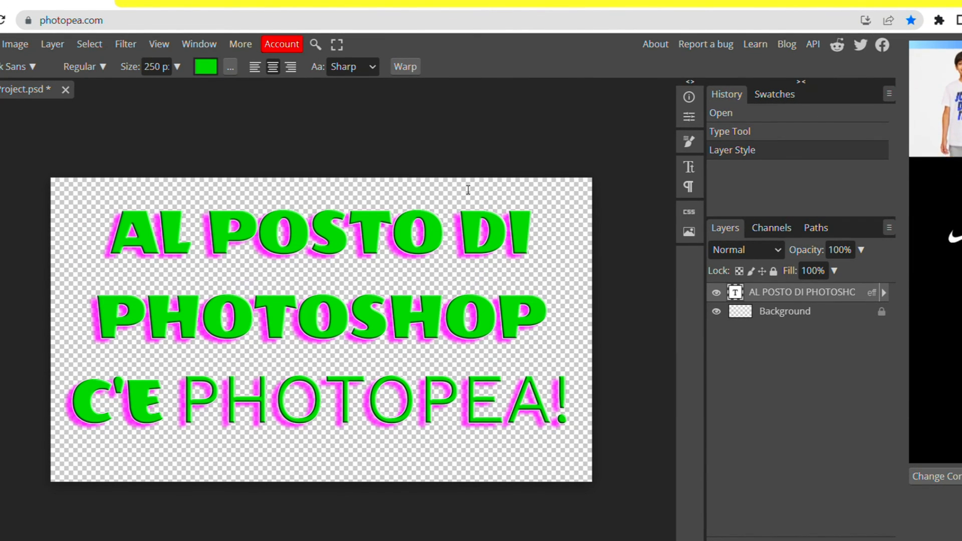